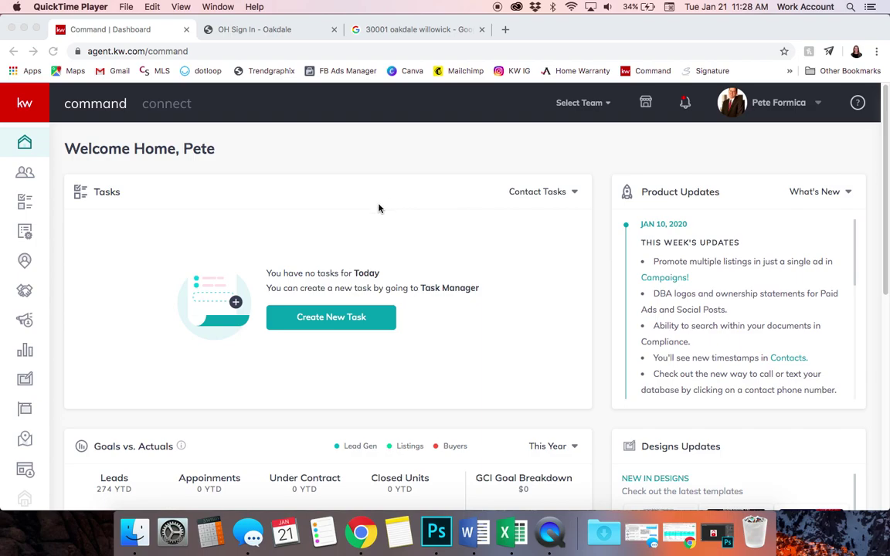
Bring Chrome forward and open KW Command's Sites list of existing landing pages
click(44, 450)
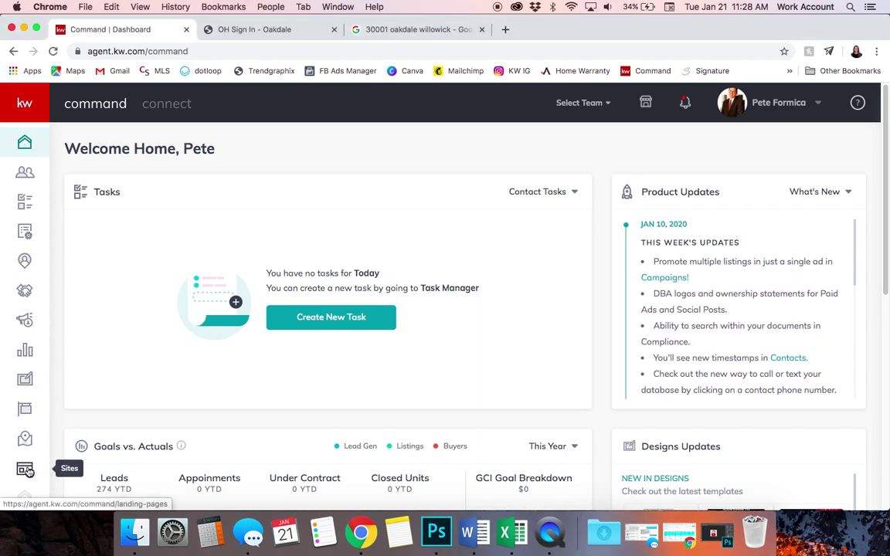
click(26, 470)
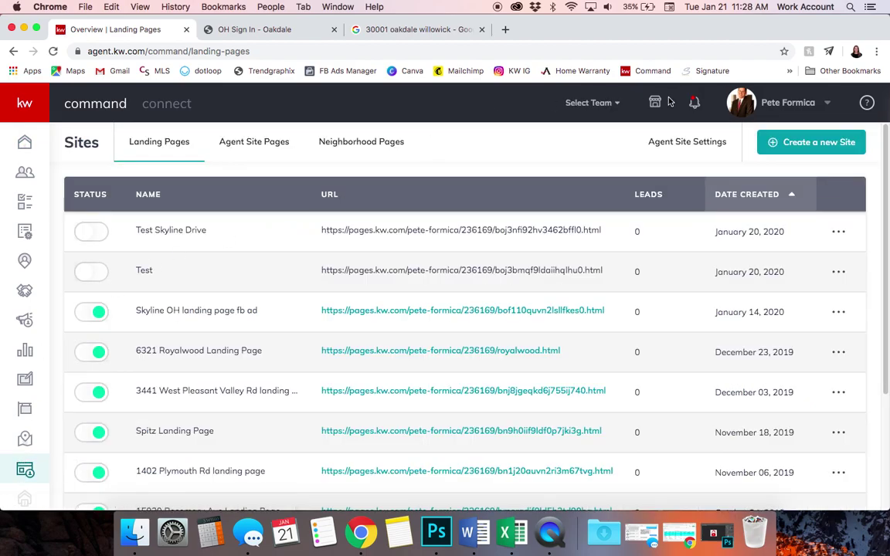
Create a new standalone landing page and title it 'OH Sign in- oakdale'
click(808, 144)
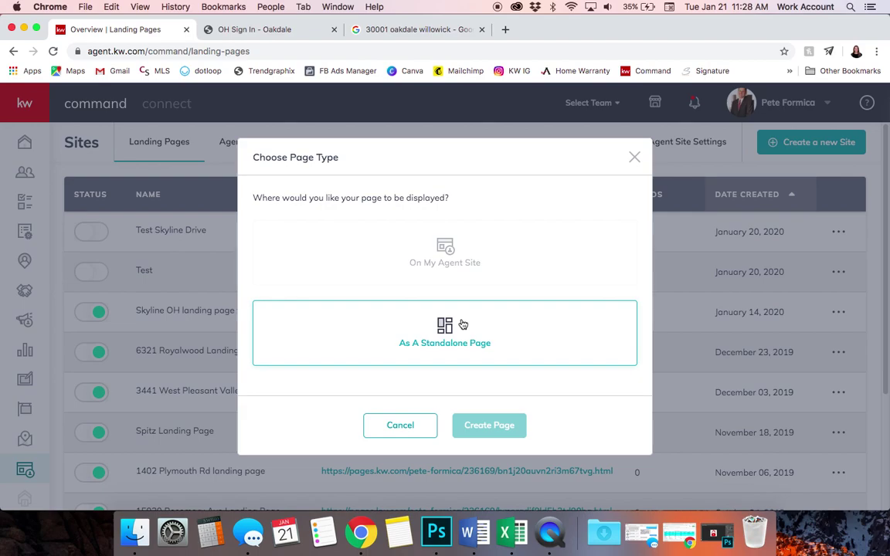
click(463, 324)
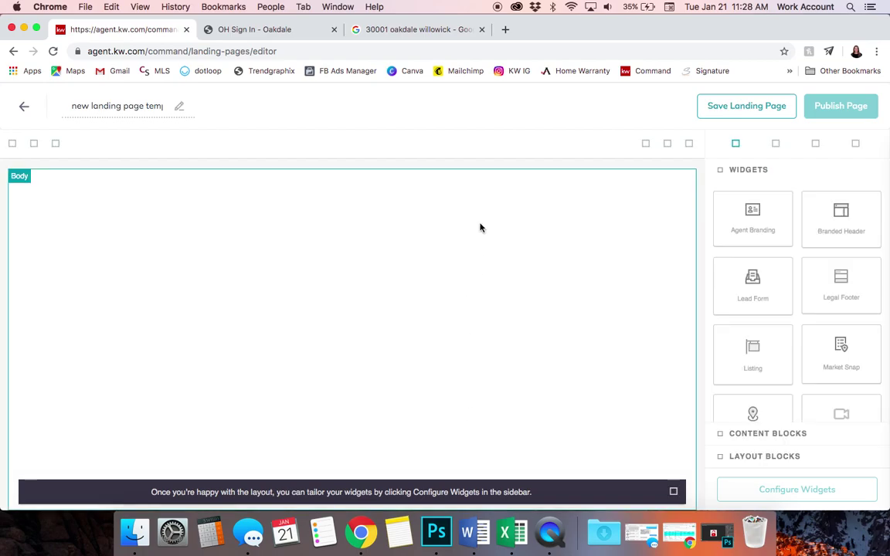
click(131, 104)
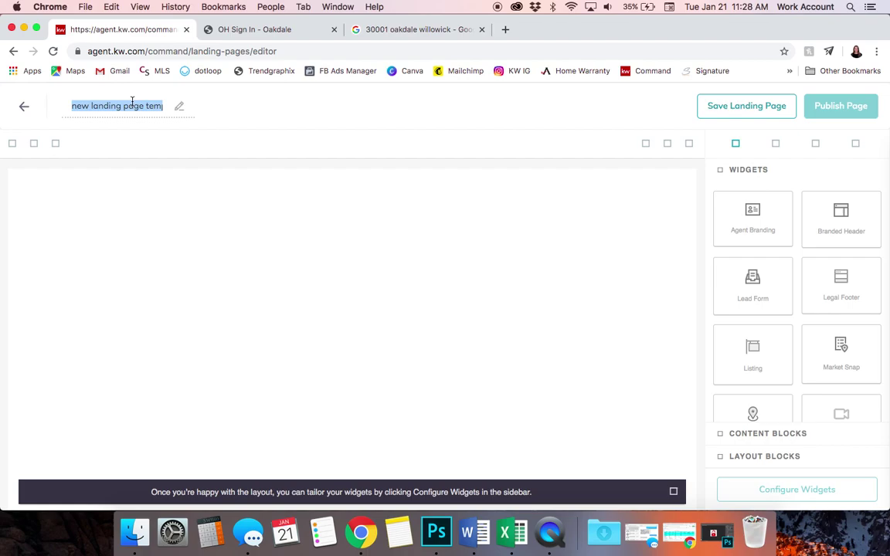
text(OH Sign )
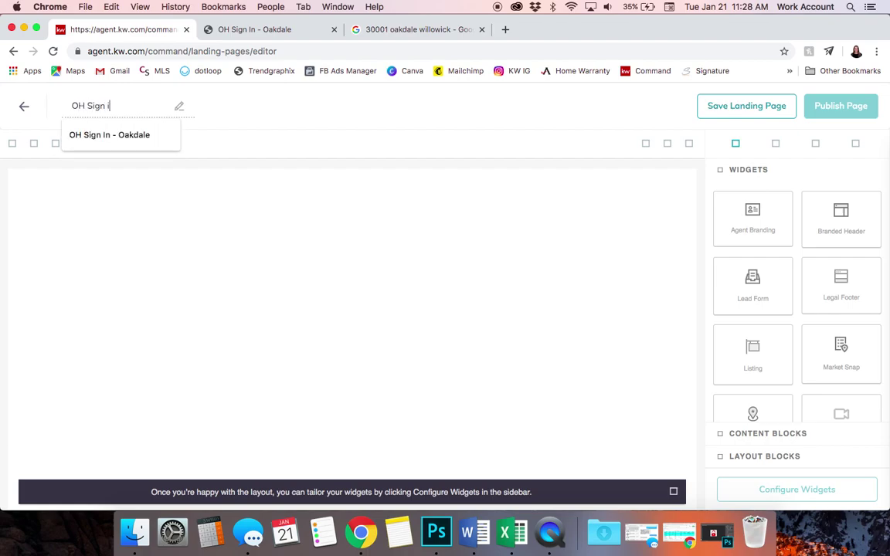
text(in- oakdale)
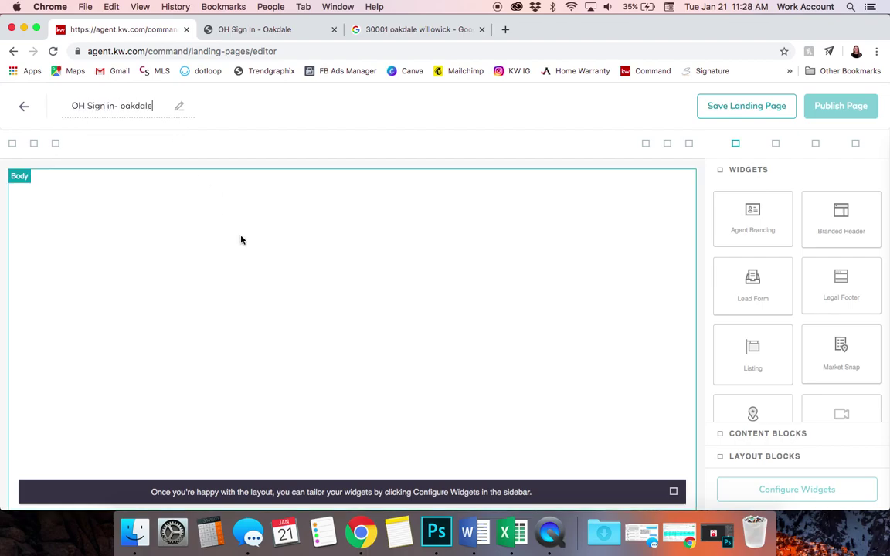
click(629, 167)
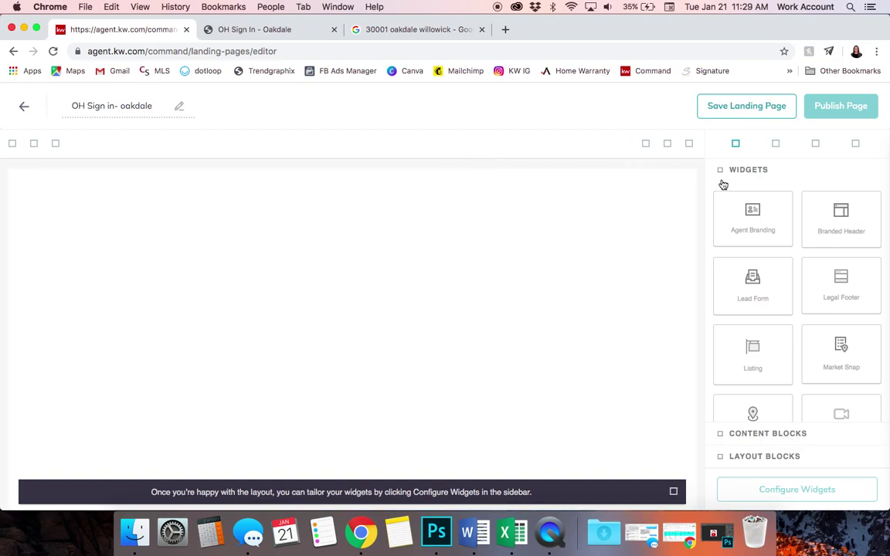
Add a Branded Header and a Lead Form widget to the top of the page
drag(841, 210, 629, 220)
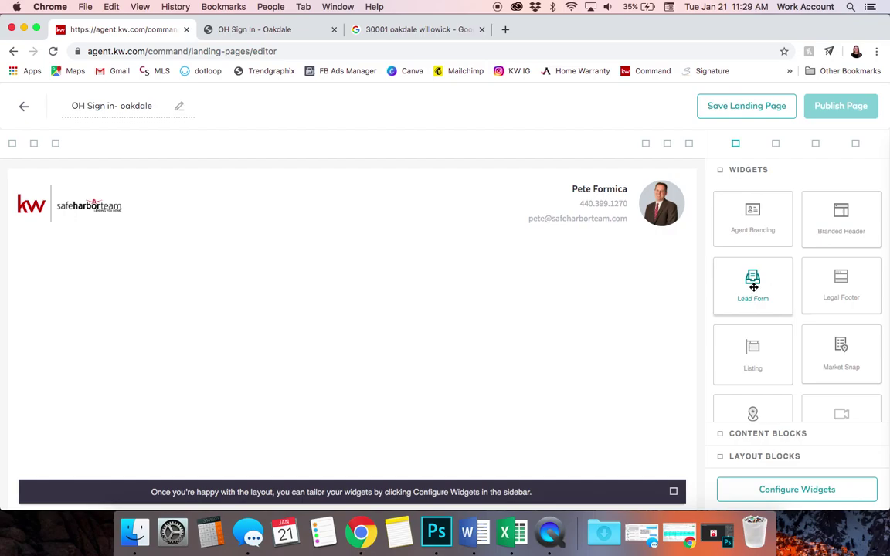
drag(753, 286, 650, 290)
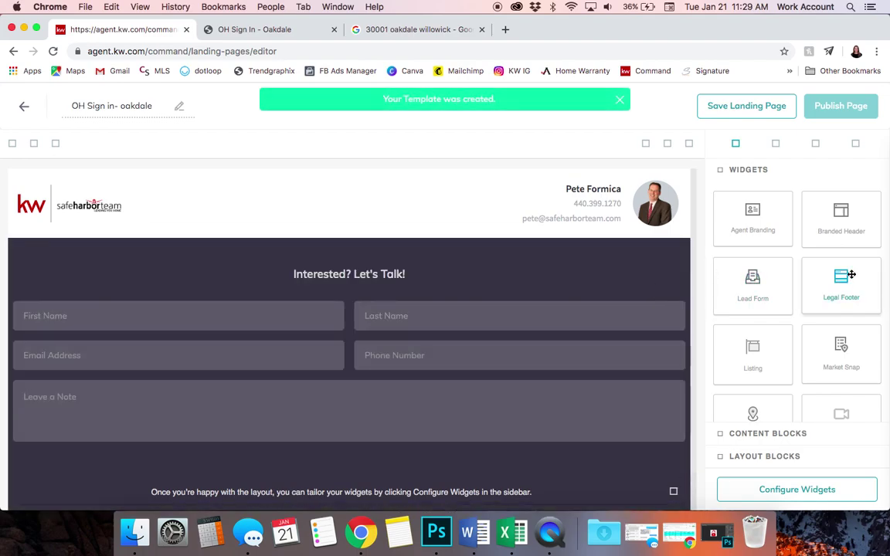
scroll(614, 269, down, 1)
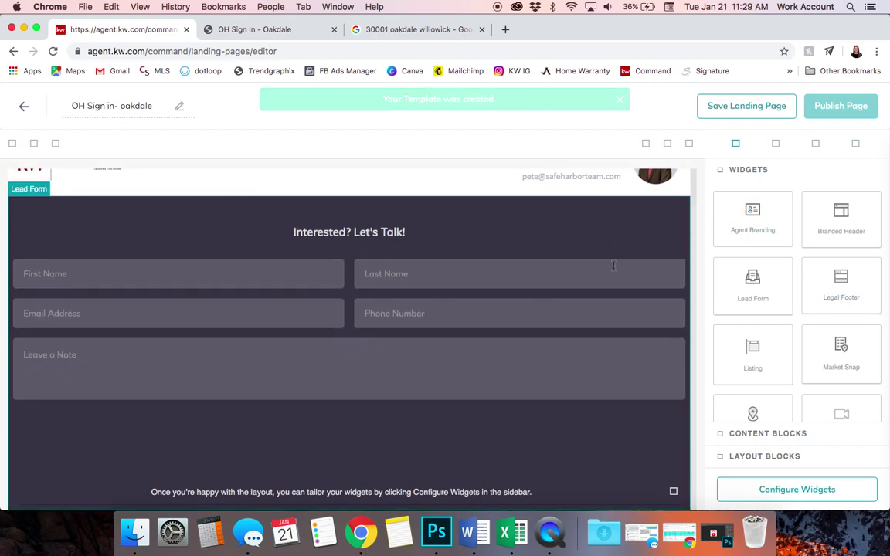
scroll(786, 321, down, 2)
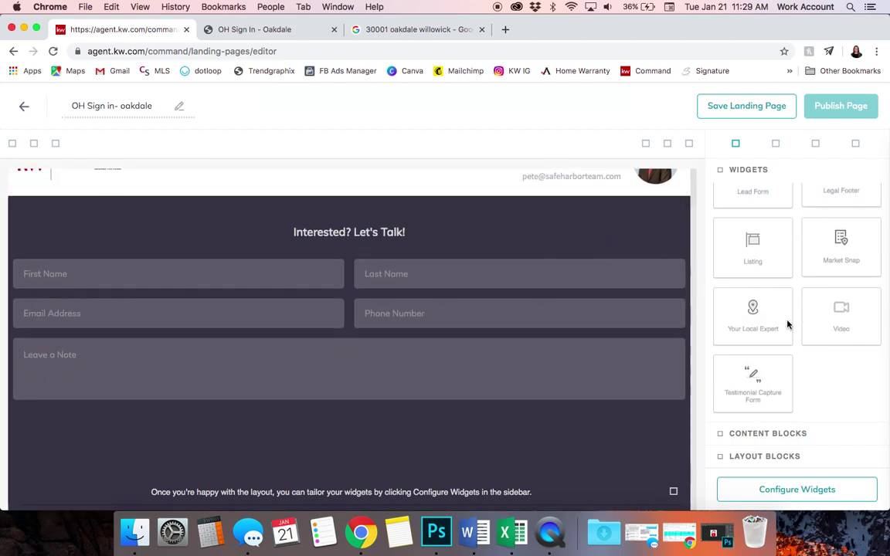
scroll(787, 321, up, 1)
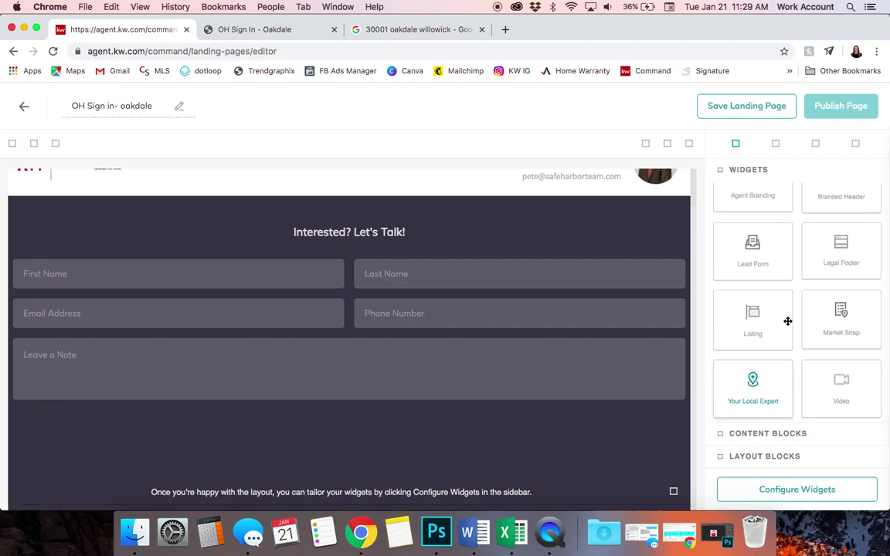
scroll(787, 321, up, 1)
Add Agent Branding below the form and a Legal Footer at the page bottom
mouse_move(765, 223)
mouse_down()
mouse_move(666, 510)
mouse_move(667, 338)
mouse_up()
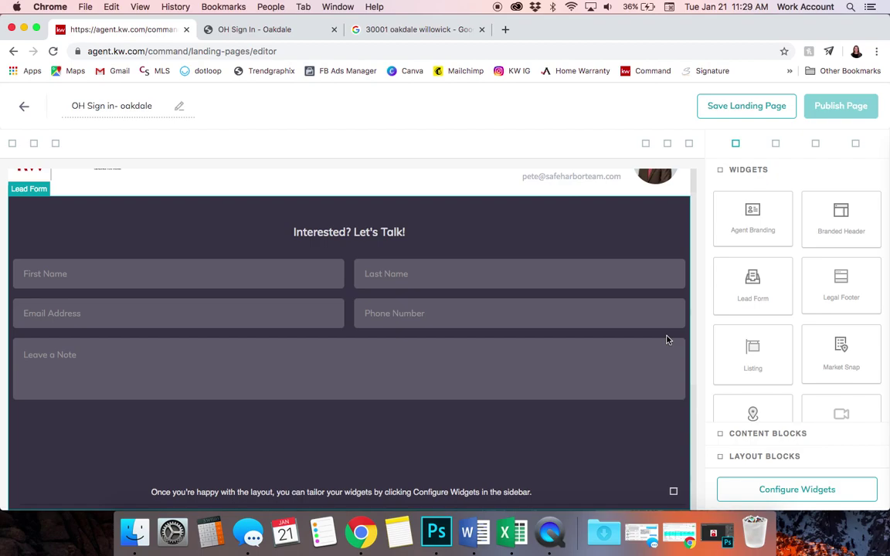
scroll(668, 339, down, 3)
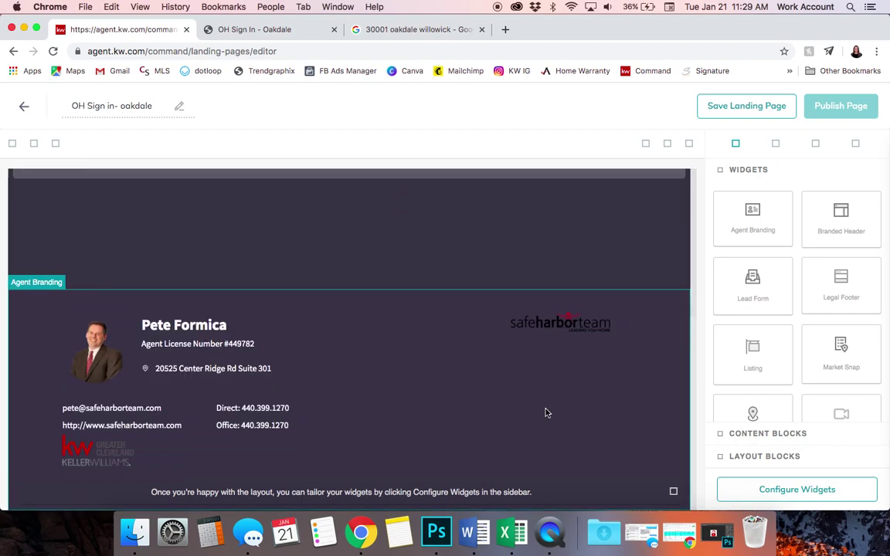
mouse_move(849, 309)
mouse_down()
mouse_move(674, 493)
mouse_move(652, 502)
mouse_up()
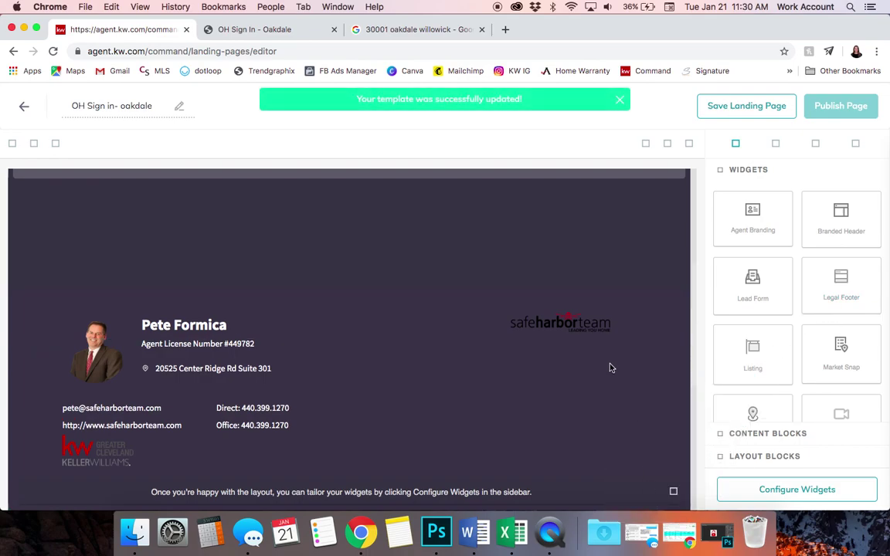
scroll(610, 367, down, 5)
scroll(611, 367, up, 5)
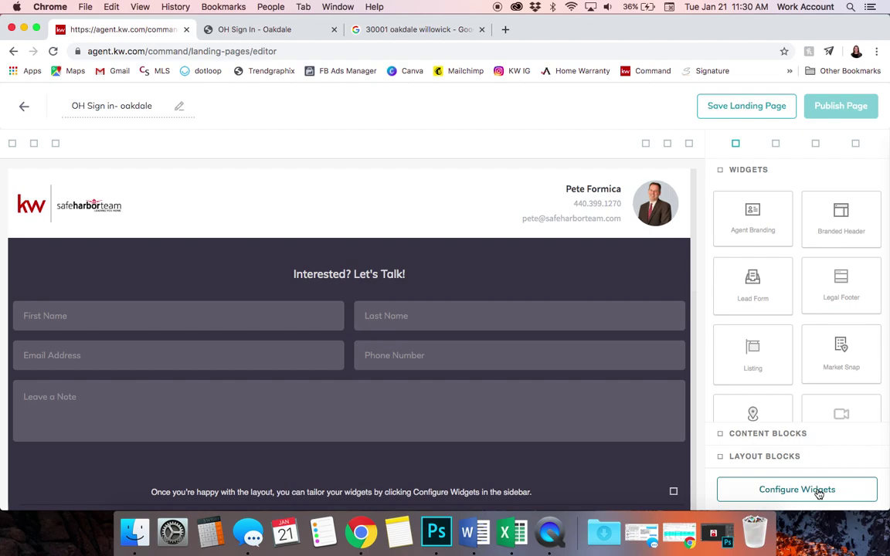
click(819, 493)
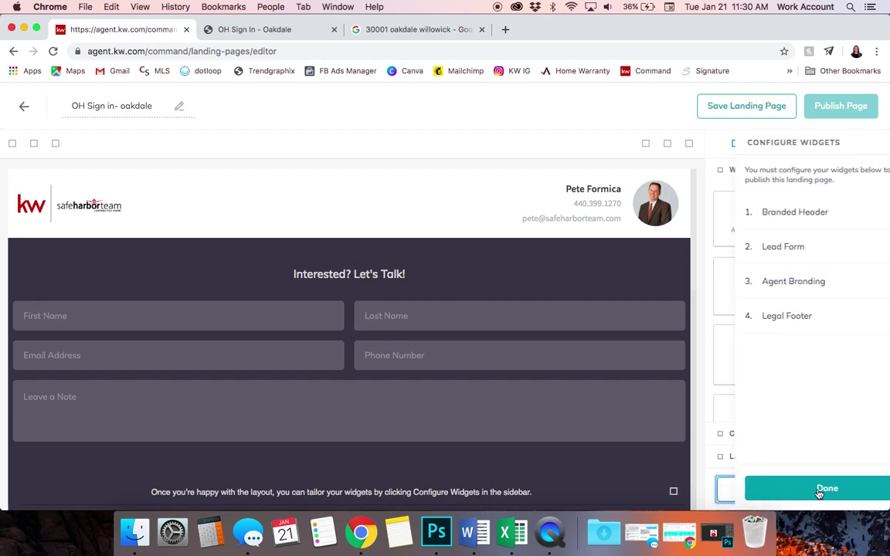
click(743, 214)
click(746, 200)
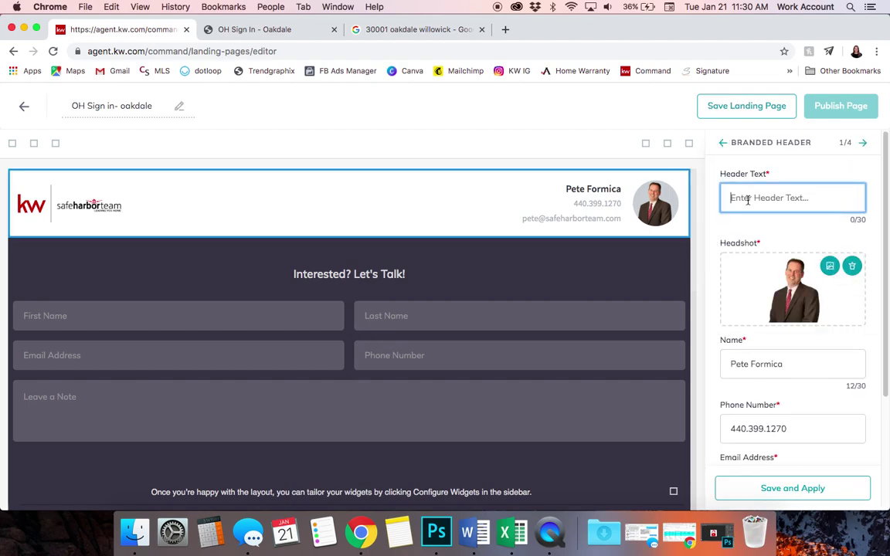
text(30001 )
text(Oakd)
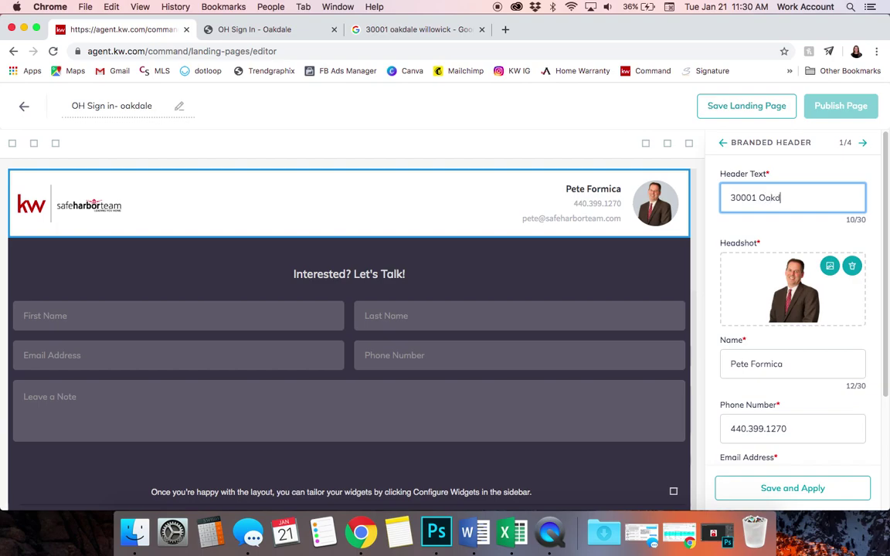
text(ale Rd, Wil)
text(lowick)
scroll(789, 324, down, 4)
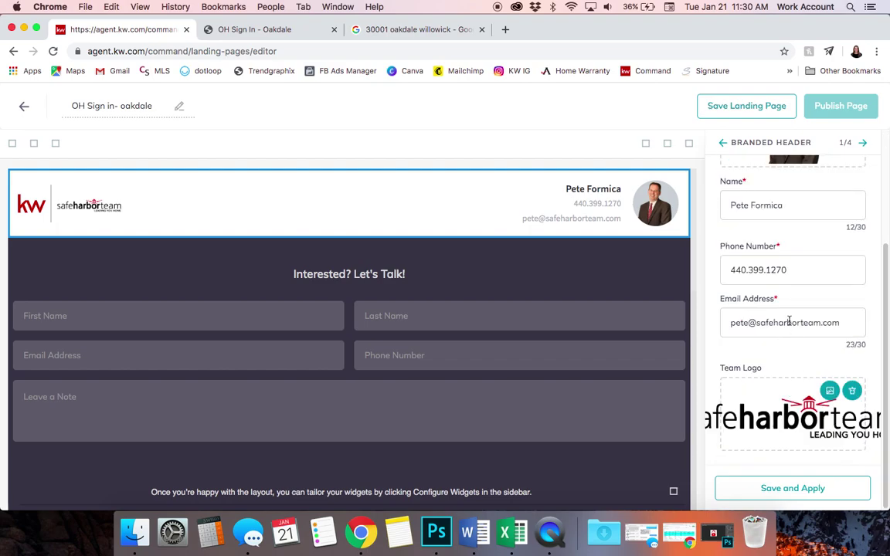
click(785, 494)
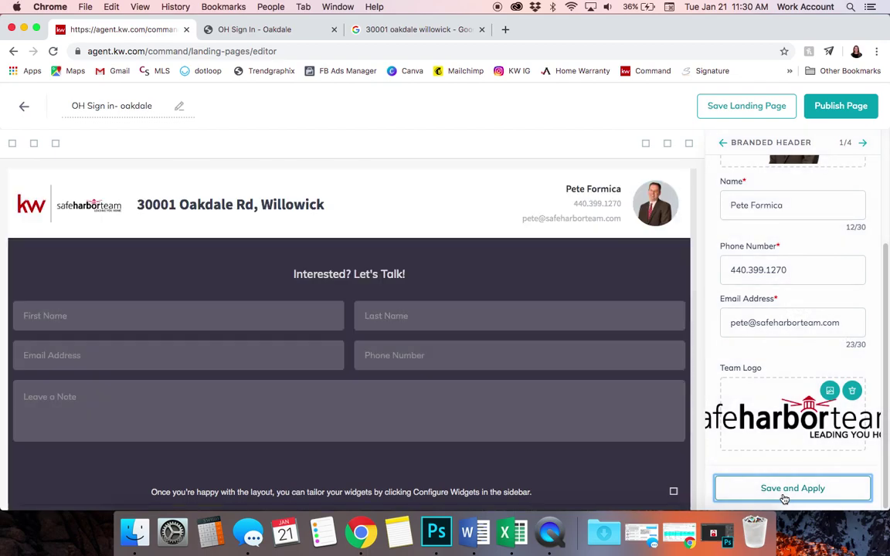
click(725, 143)
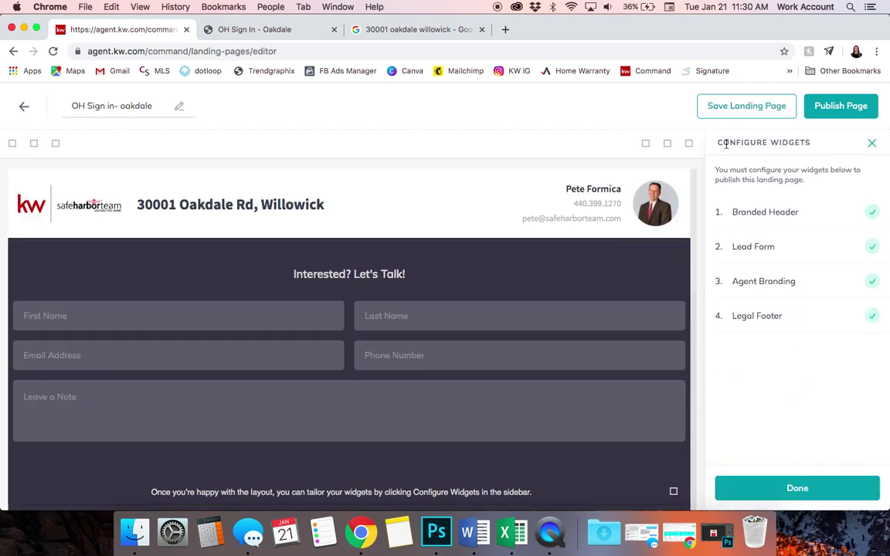
Change the lead form's header text to 'Please sign in!' and apply it
click(768, 255)
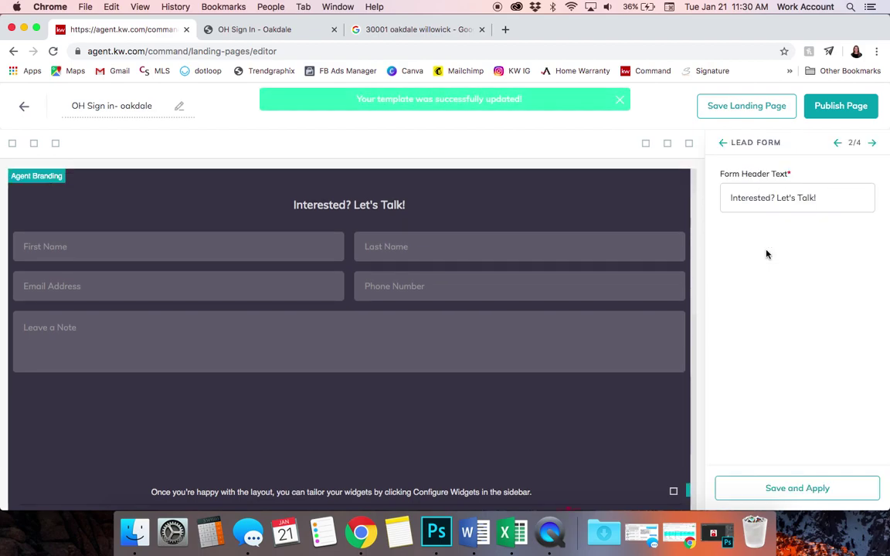
triple_click(772, 197)
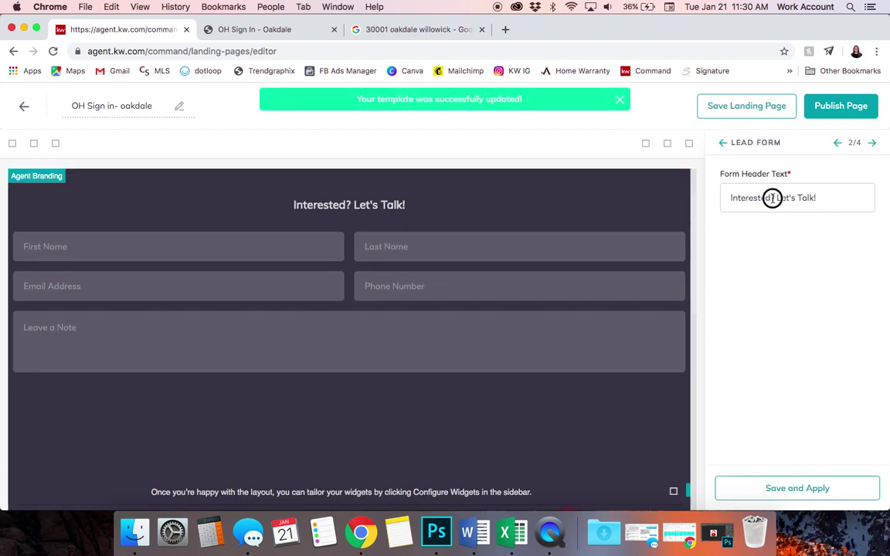
text(Ple)
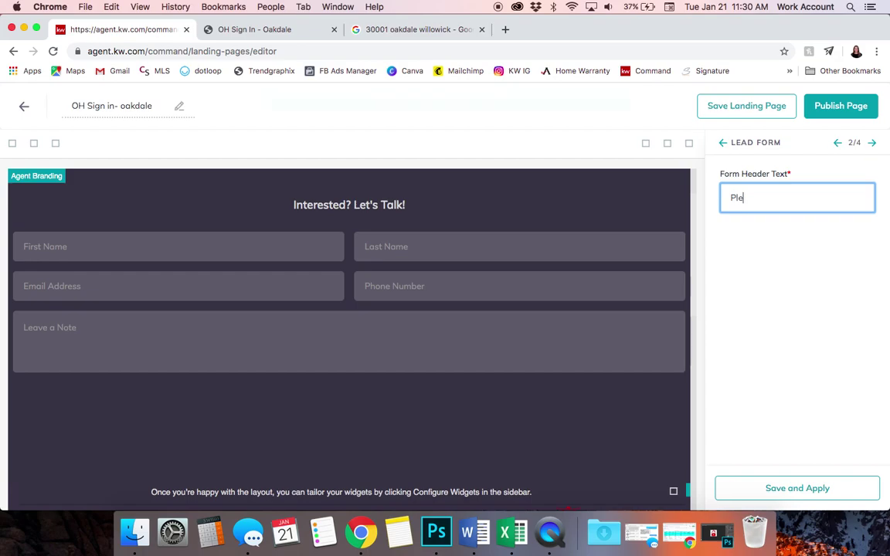
text(ase sign in!)
click(812, 488)
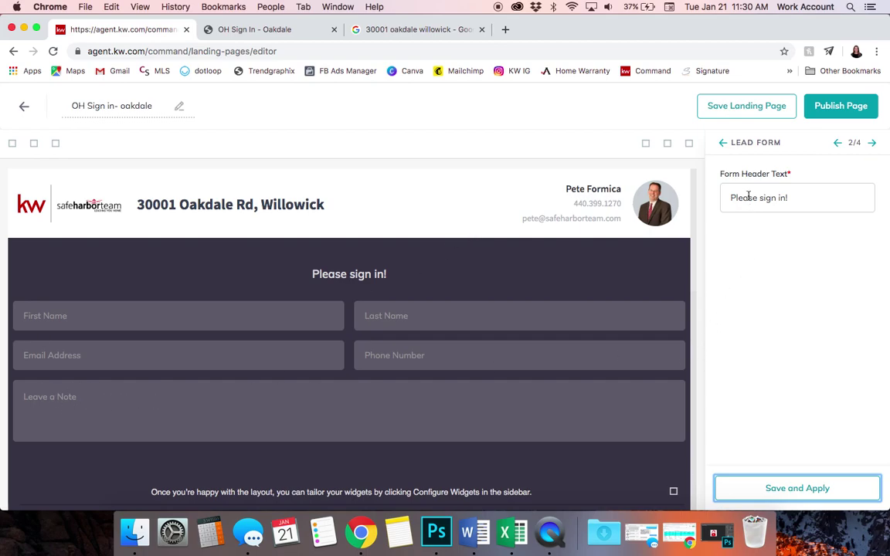
click(723, 142)
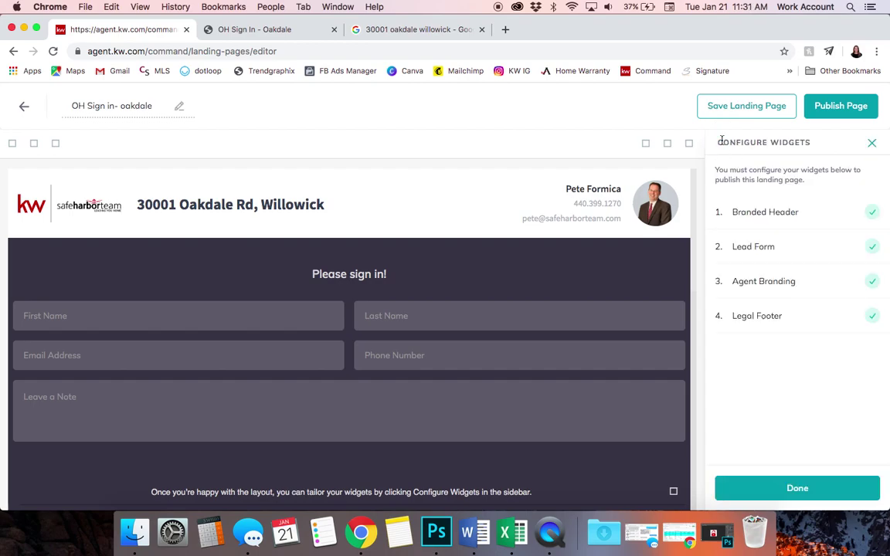
Save and apply the Agent Branding widget settings
click(785, 286)
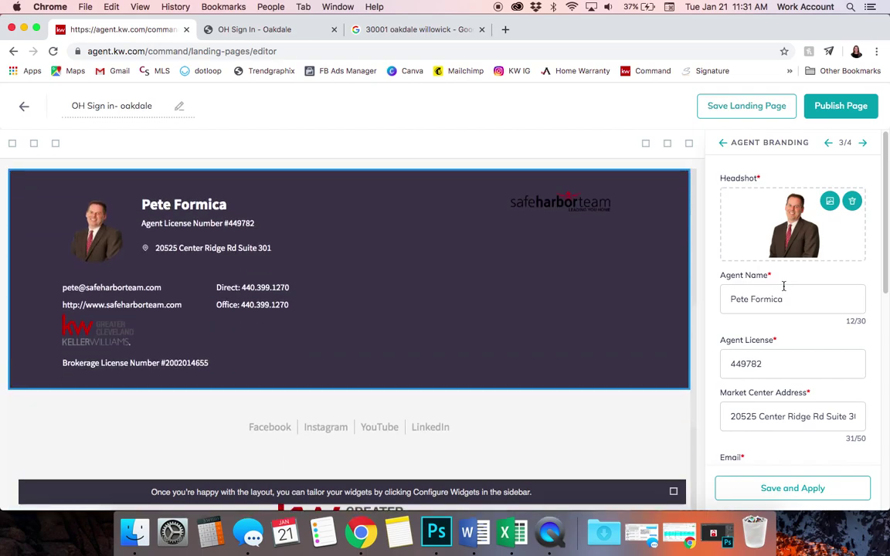
scroll(797, 324, down, 1)
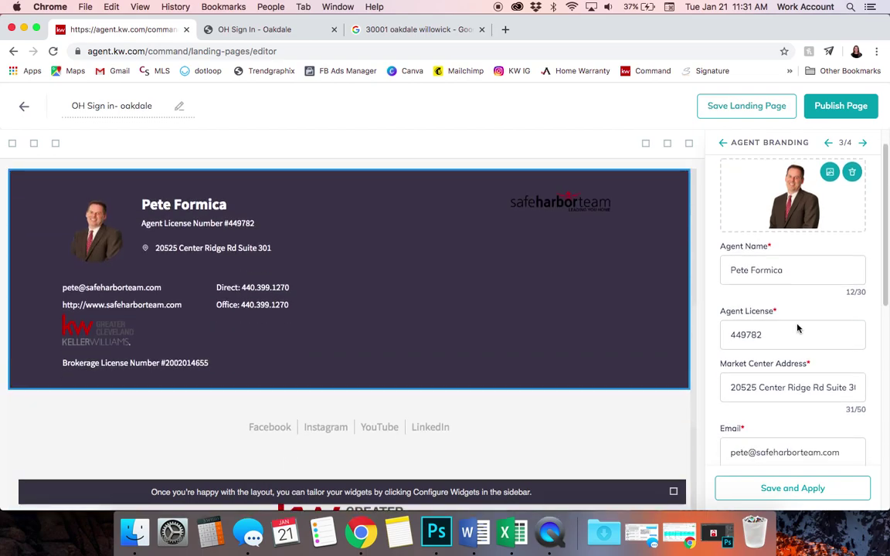
scroll(798, 324, down, 3)
scroll(798, 325, down, 1)
scroll(797, 324, down, 1)
scroll(797, 324, down, 1)
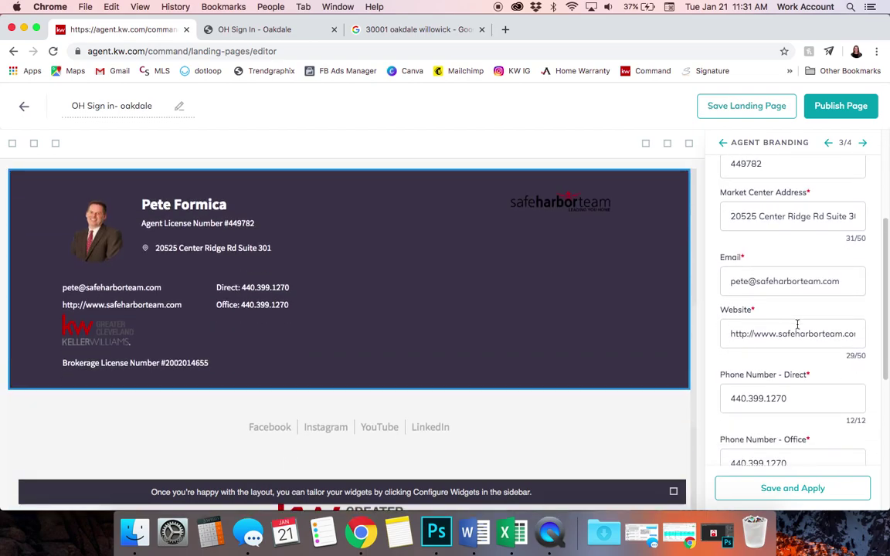
scroll(797, 325, down, 2)
scroll(797, 328, down, 1)
scroll(797, 329, down, 4)
scroll(798, 331, down, 1)
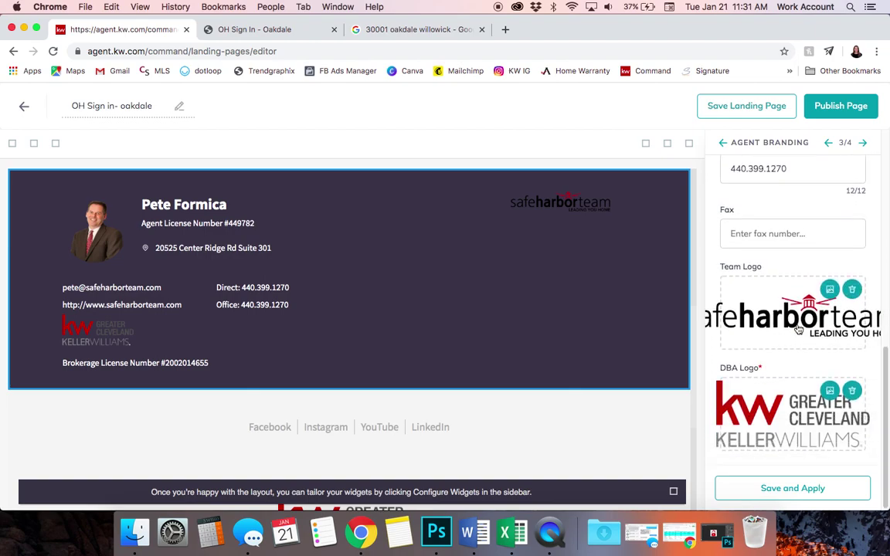
click(781, 489)
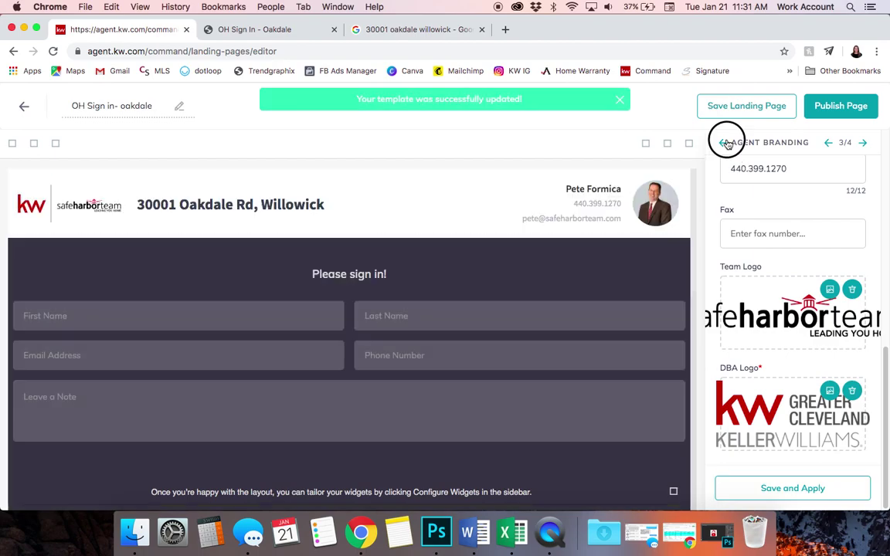
click(724, 140)
Save and apply the Legal Footer widget settings
click(773, 318)
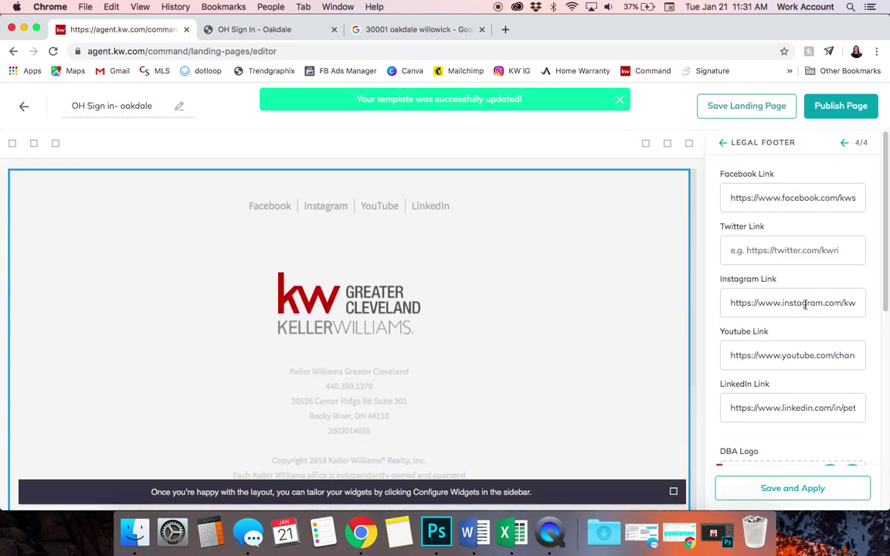
scroll(819, 313, down, 5)
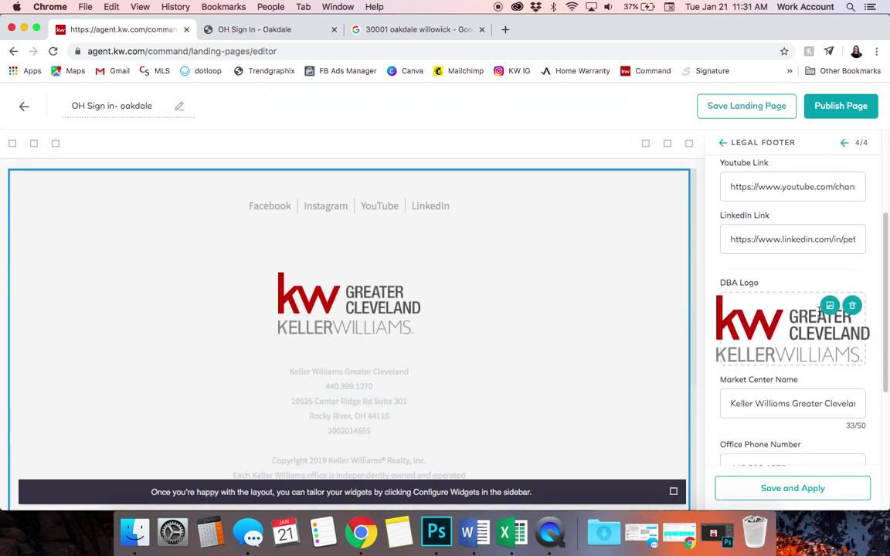
scroll(821, 317, down, 3)
click(815, 487)
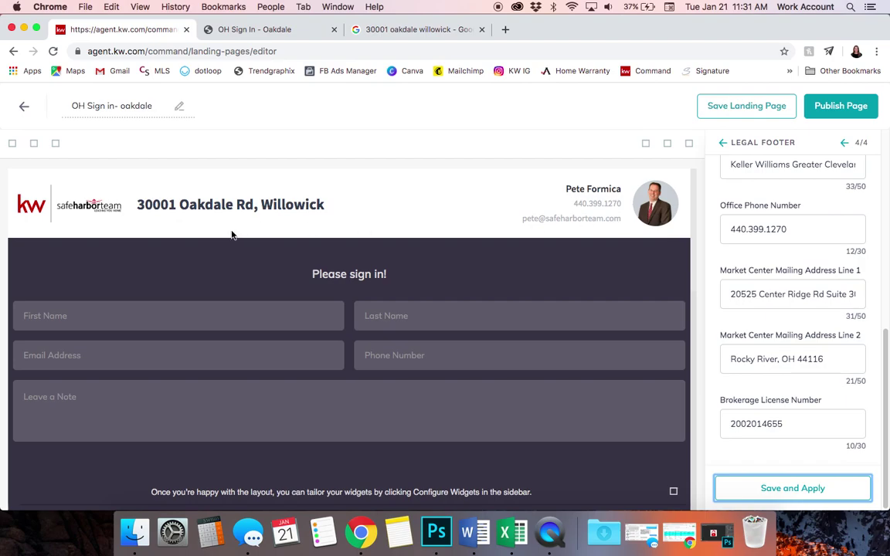
Publish the 'OH Sign in- oakdale' page and confirm with Yes
click(844, 106)
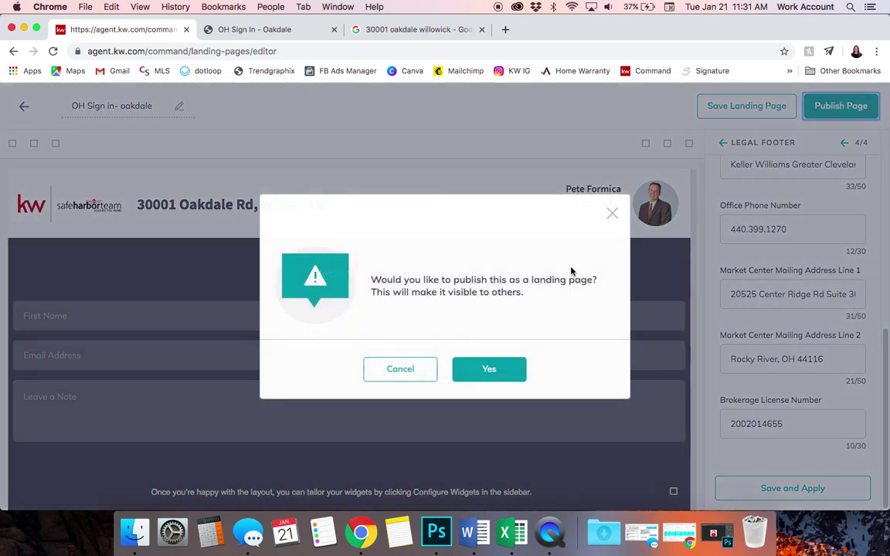
click(488, 371)
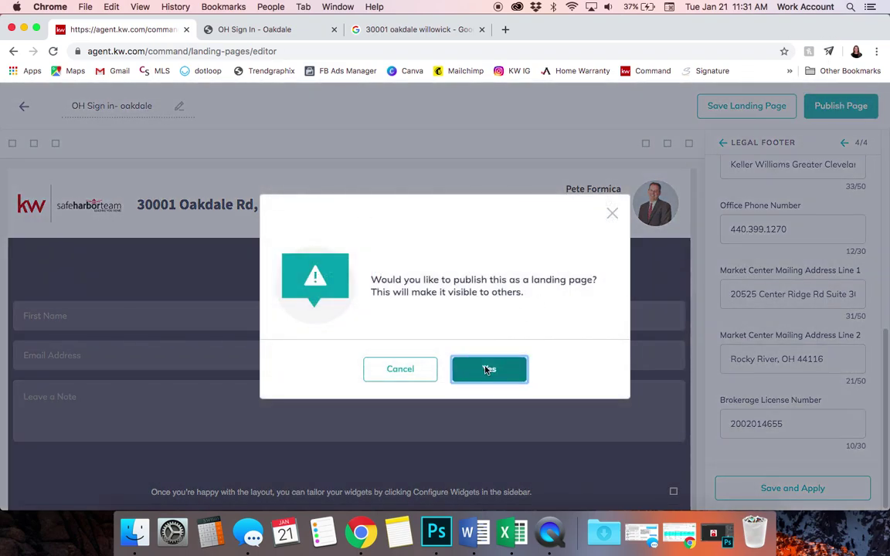
click(487, 370)
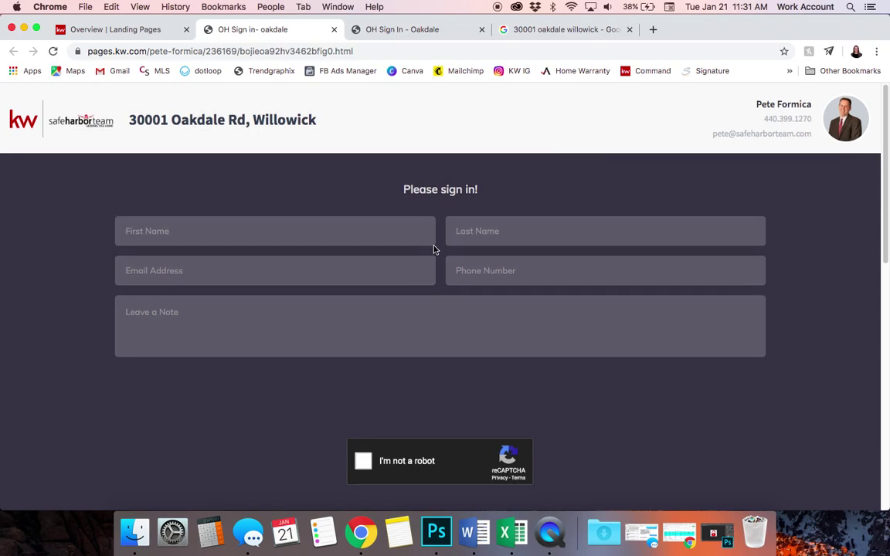
Review the live sign-in page, then check it in the Landing Pages overview
scroll(433, 250, down, 2)
scroll(433, 250, down, 2)
scroll(434, 249, down, 3)
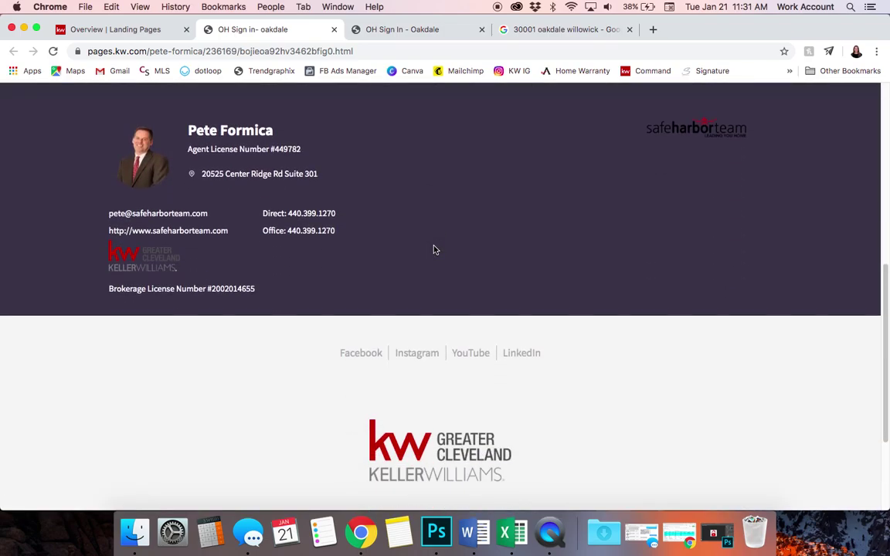
scroll(433, 250, down, 2)
scroll(434, 250, up, 1)
scroll(434, 250, up, 10)
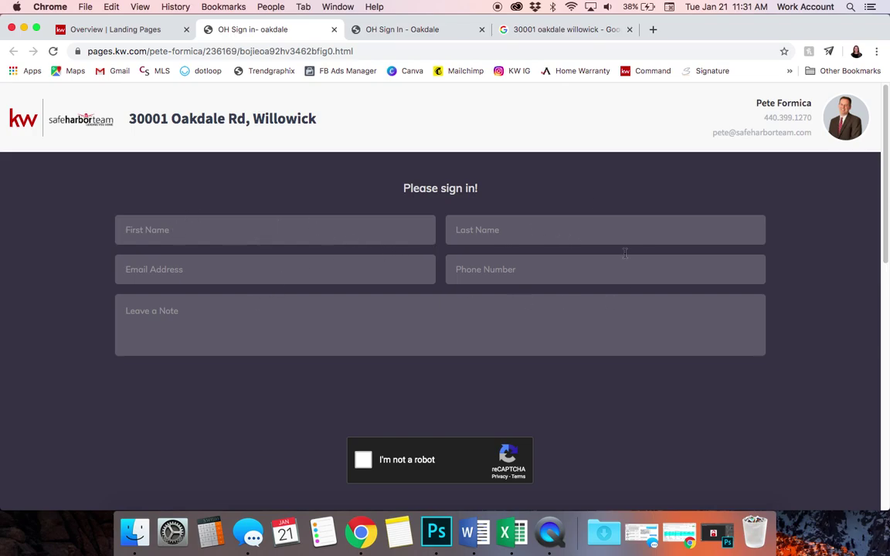
click(114, 30)
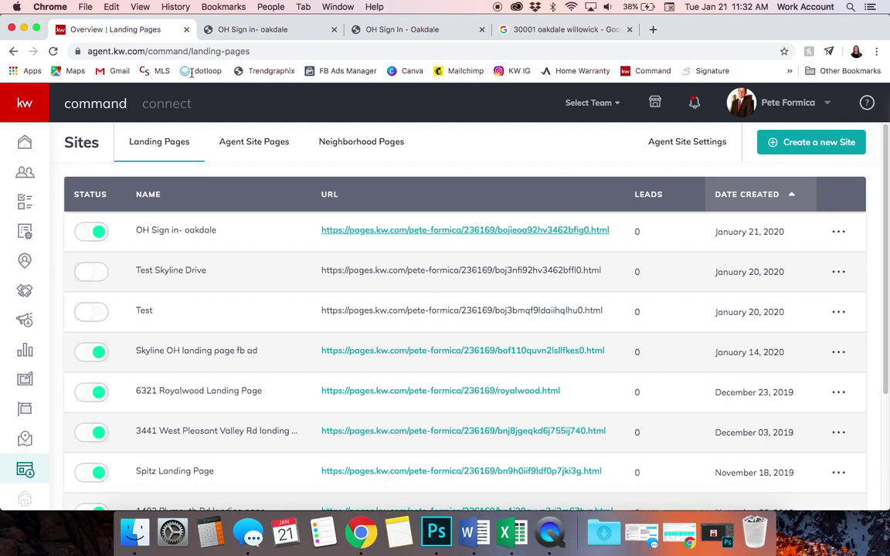
click(549, 535)
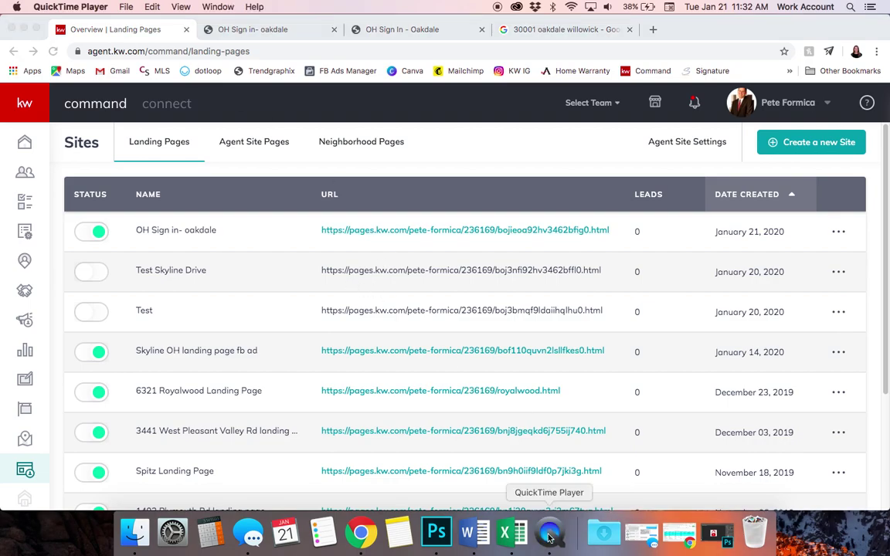